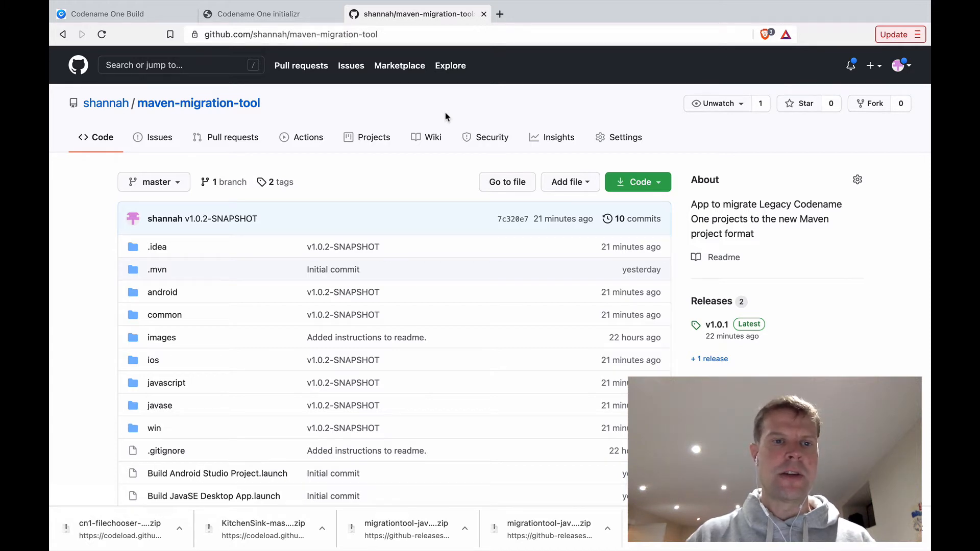
Step: Scroll to the README's Downloads section and follow its 'releases page' link
scroll(418, 159, down, 10)
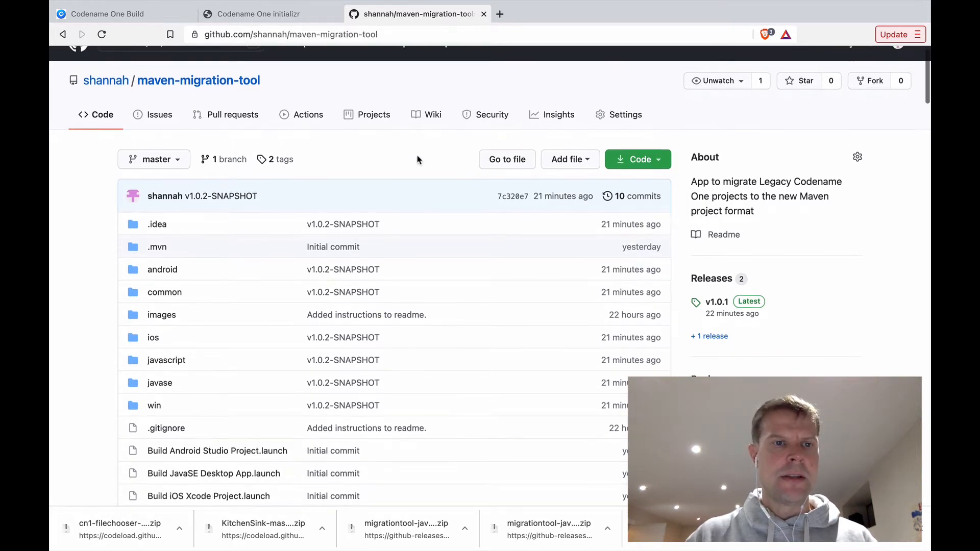
scroll(417, 159, down, 8)
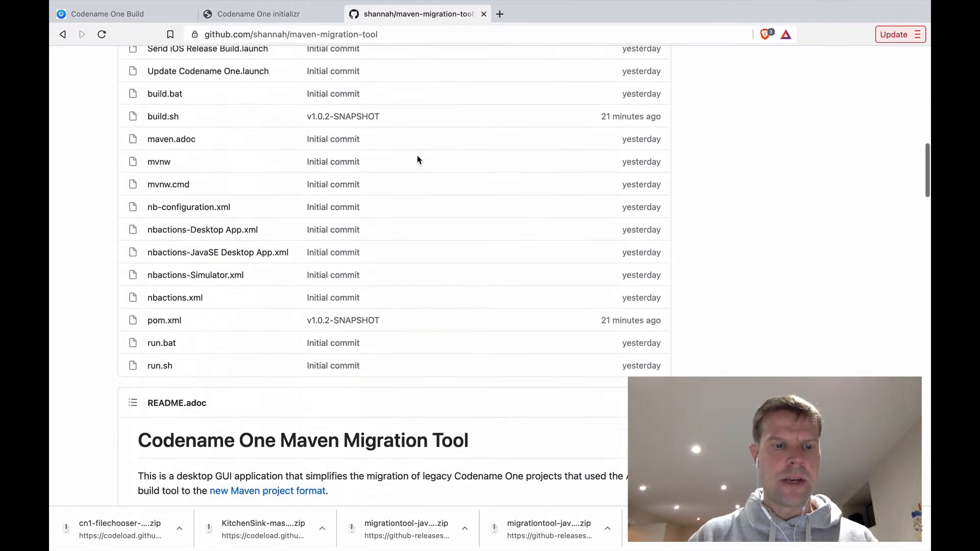
scroll(417, 159, down, 3)
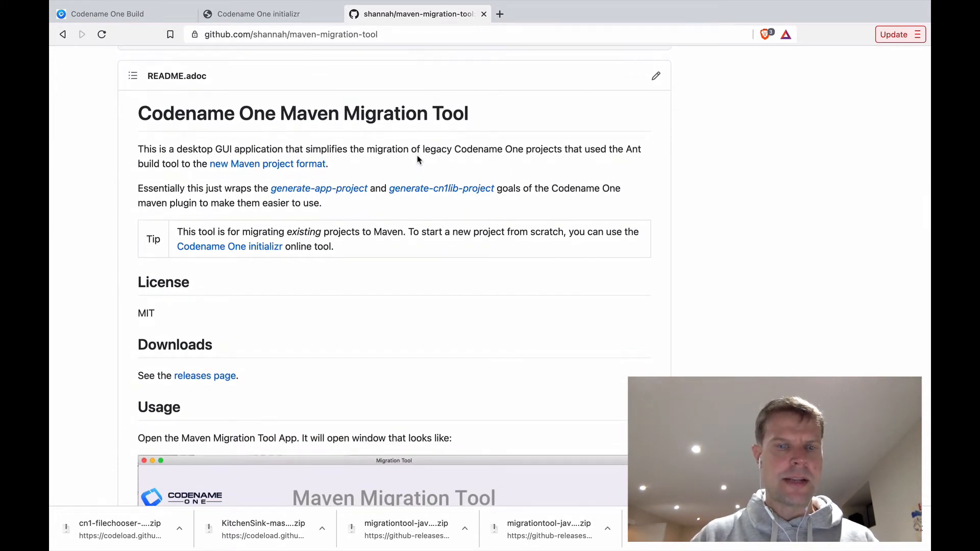
click(204, 376)
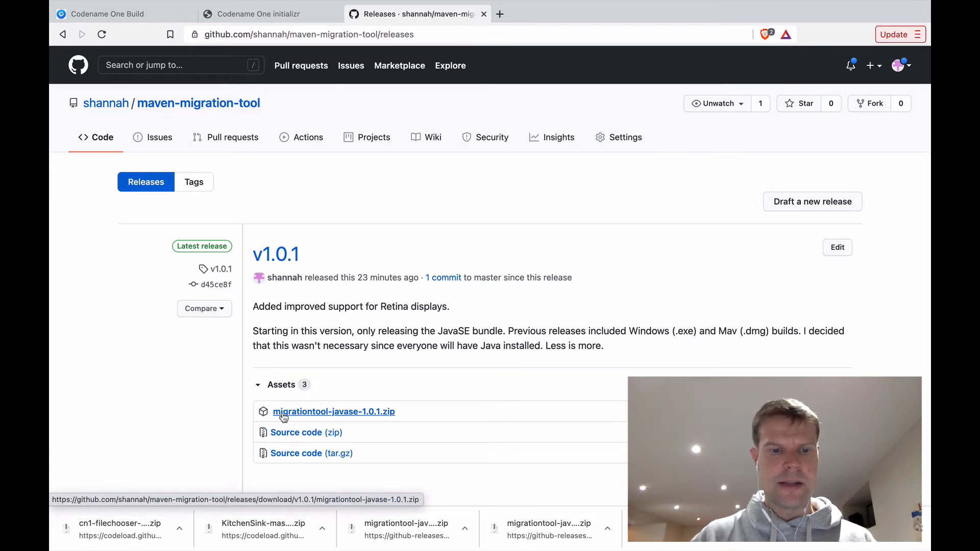
Step: Save migrationtool-javase-1.0.1.zip into Downloads and reveal it in Finder
click(338, 414)
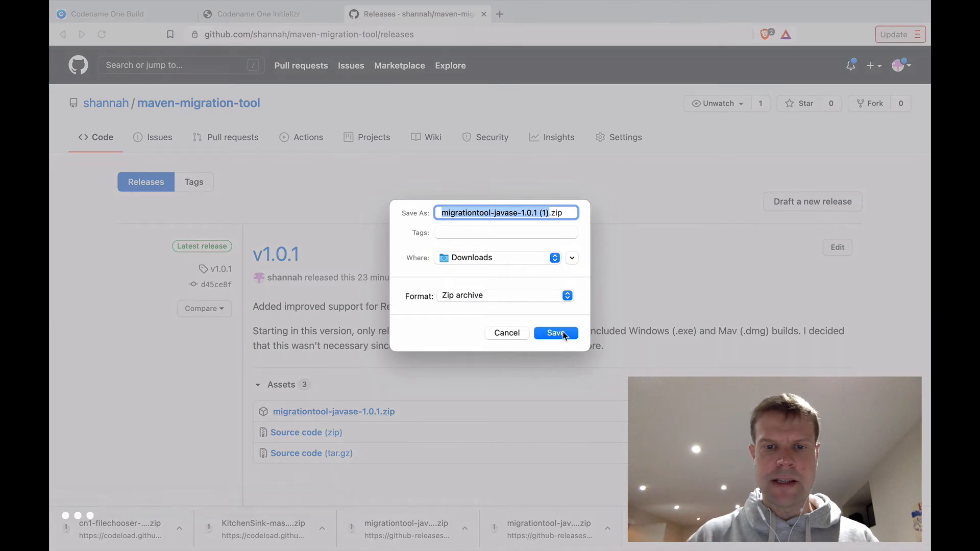
click(556, 332)
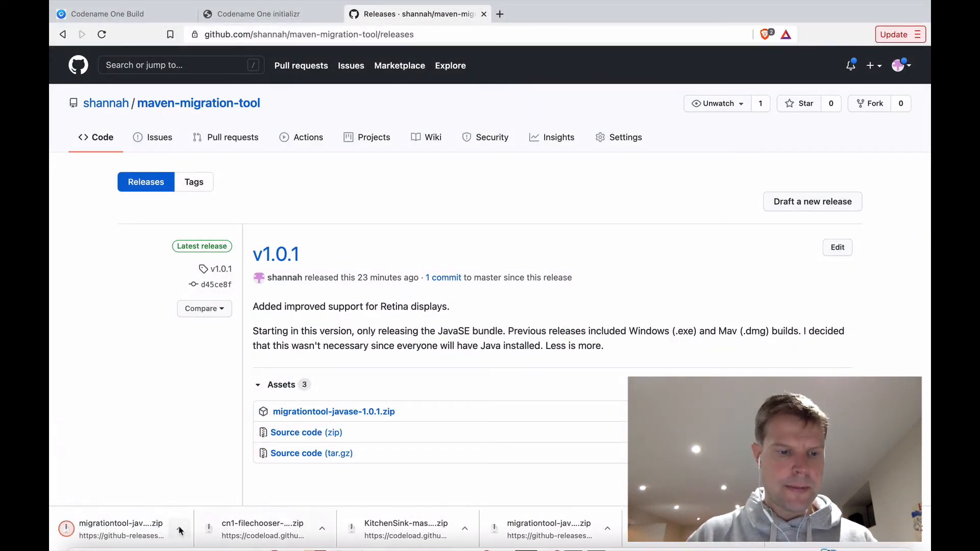
click(179, 528)
click(216, 517)
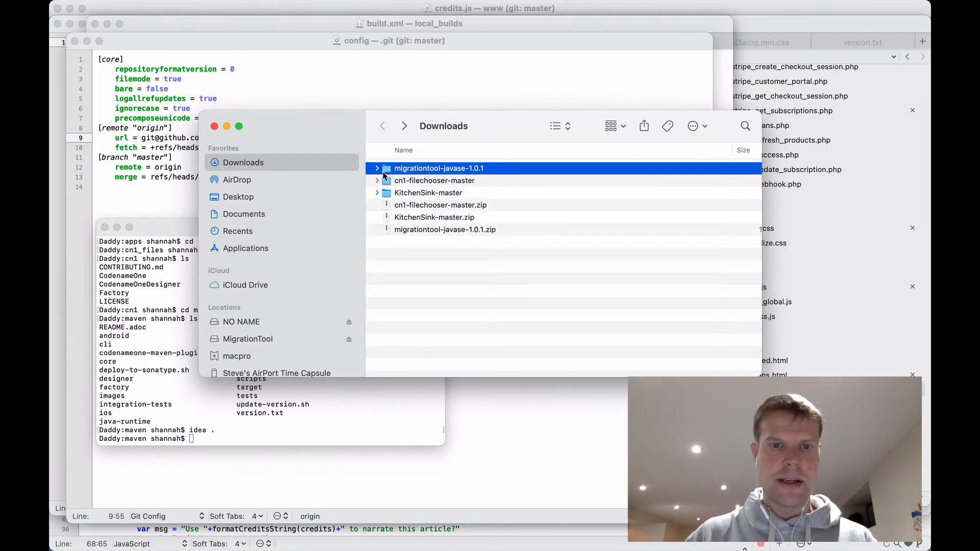
Step: Open migrationtool-javase-1.0.1.jar from its folder, approving it past the unverified-developer warning
double_click(387, 171)
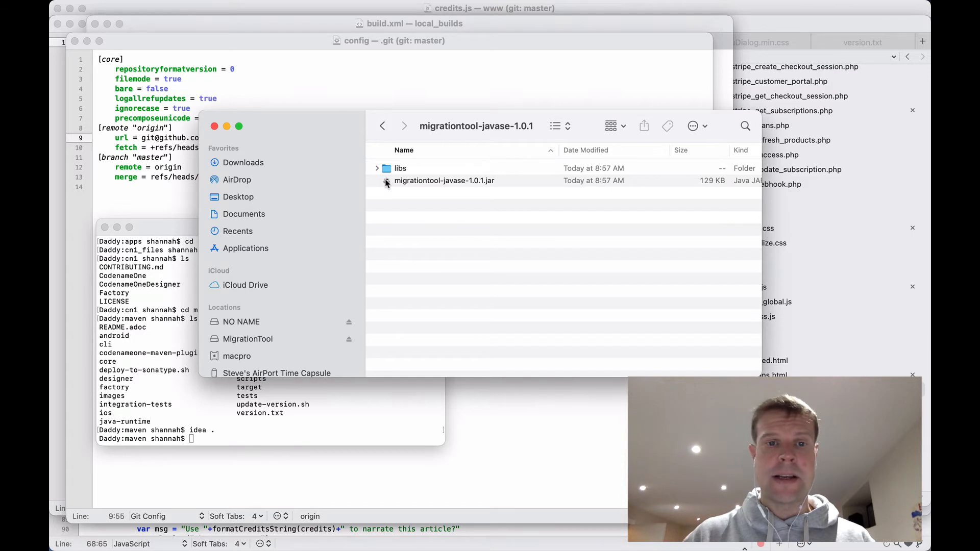
right_click(386, 182)
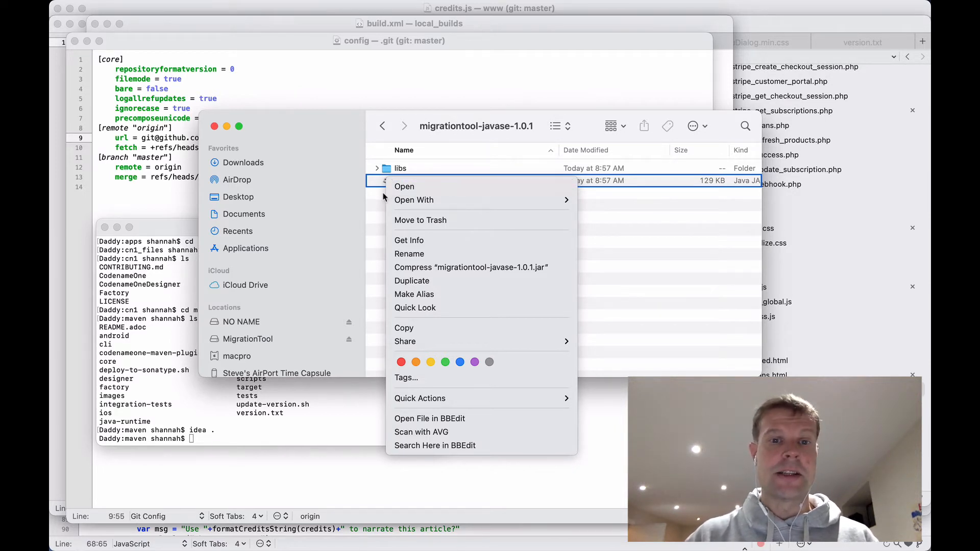
click(406, 189)
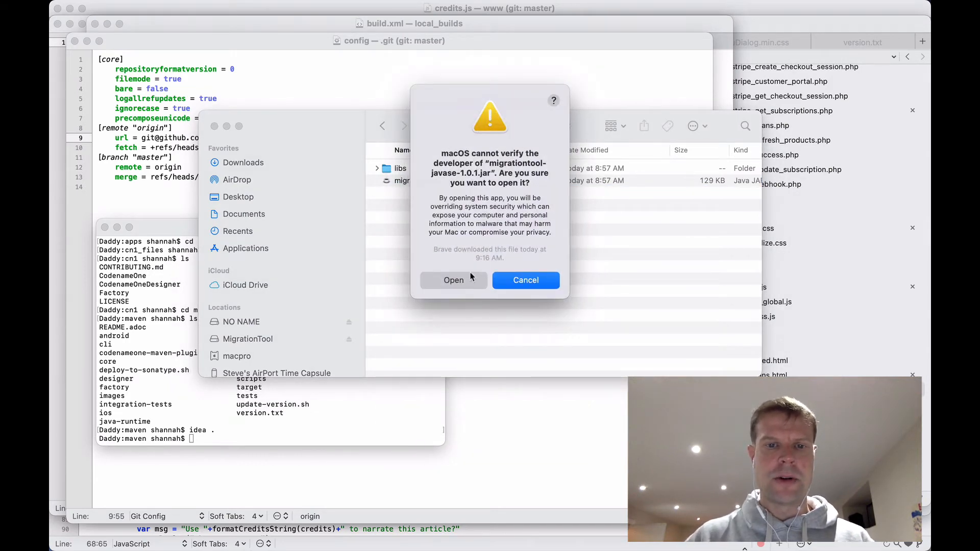
click(453, 280)
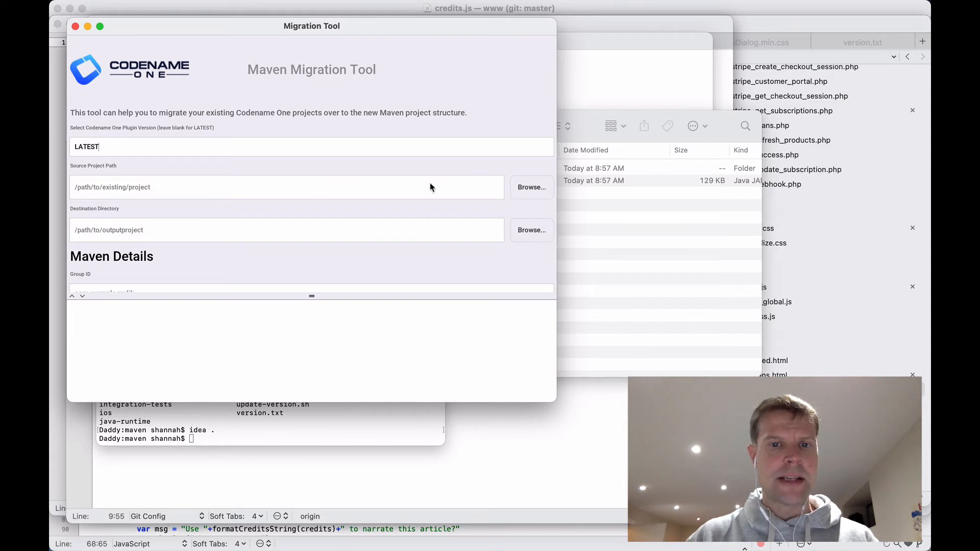
Step: Choose Downloads/KitchenSink-master as source project and Downloads as destination directory
click(534, 190)
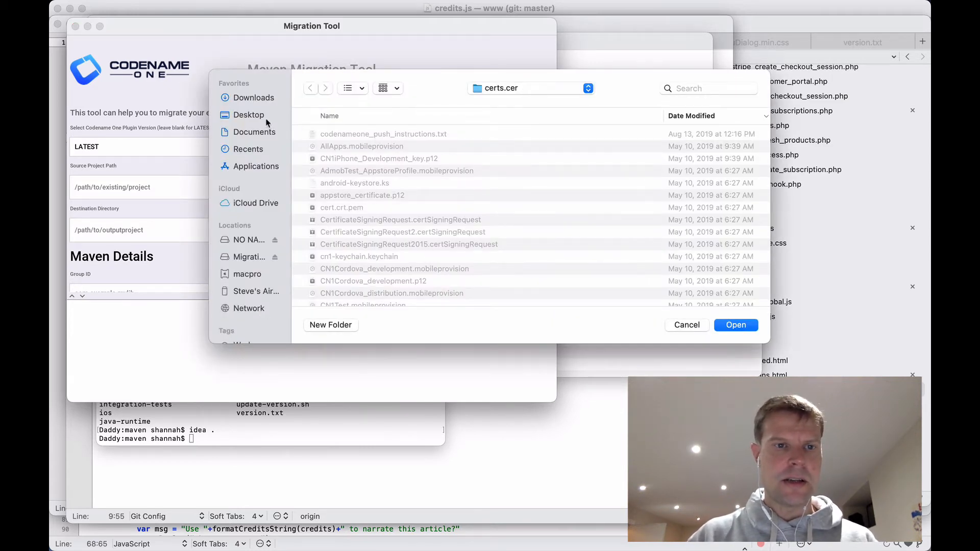
click(252, 97)
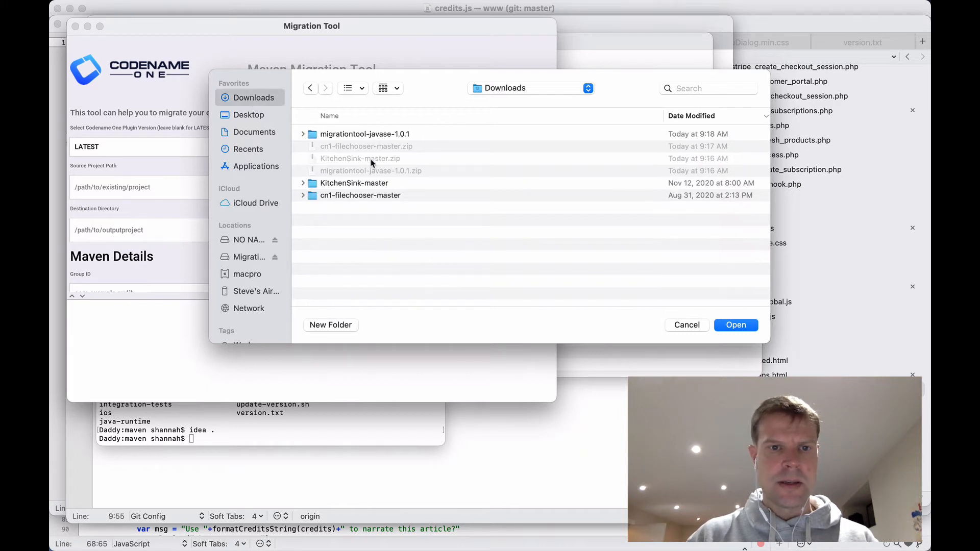
click(340, 184)
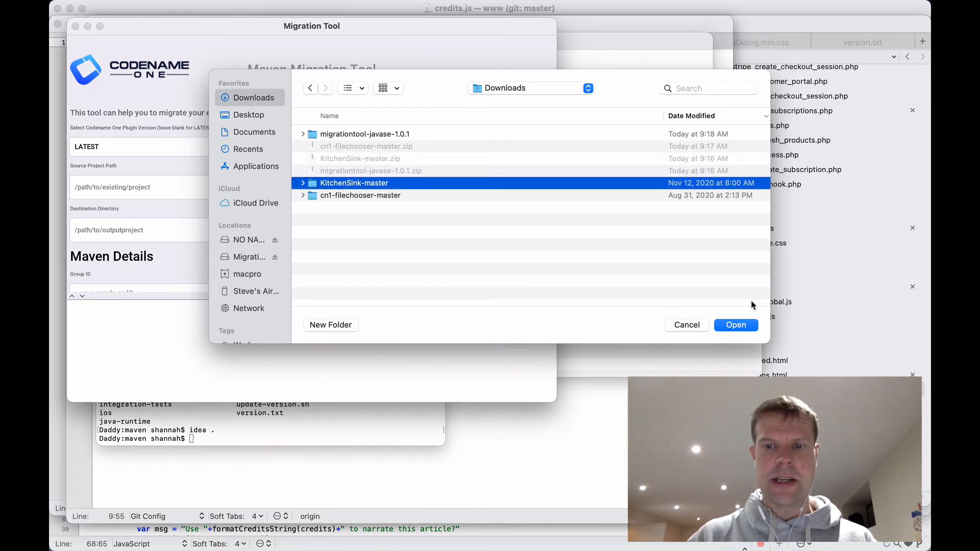
click(304, 183)
click(303, 183)
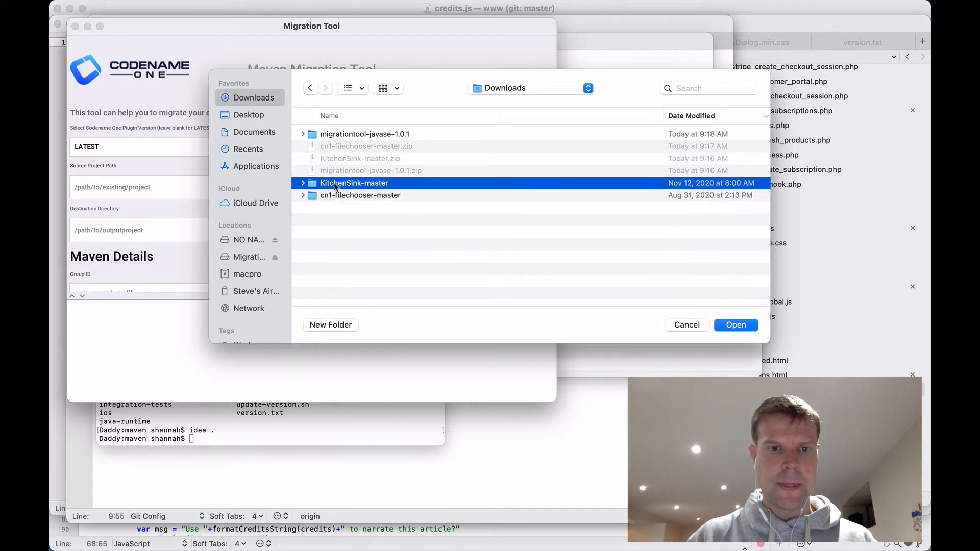
click(735, 326)
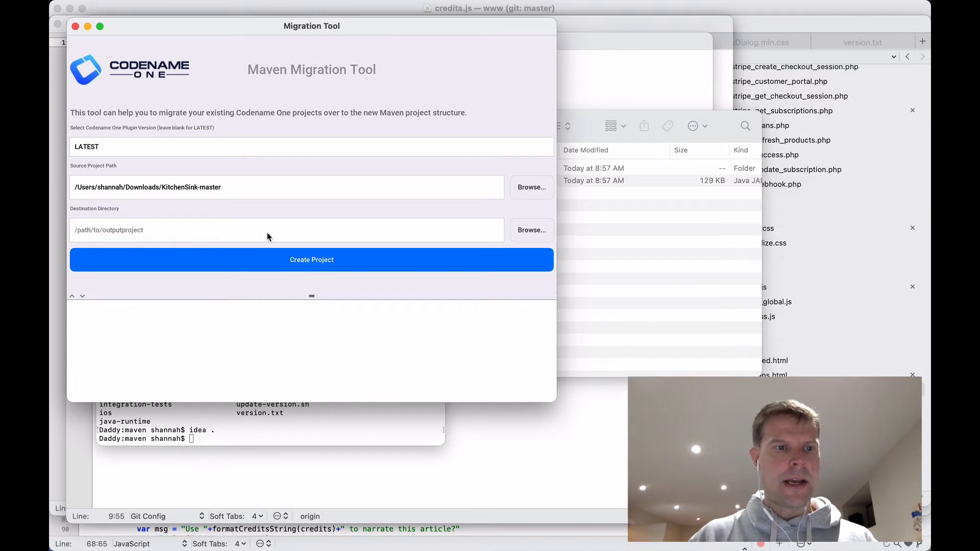
click(530, 235)
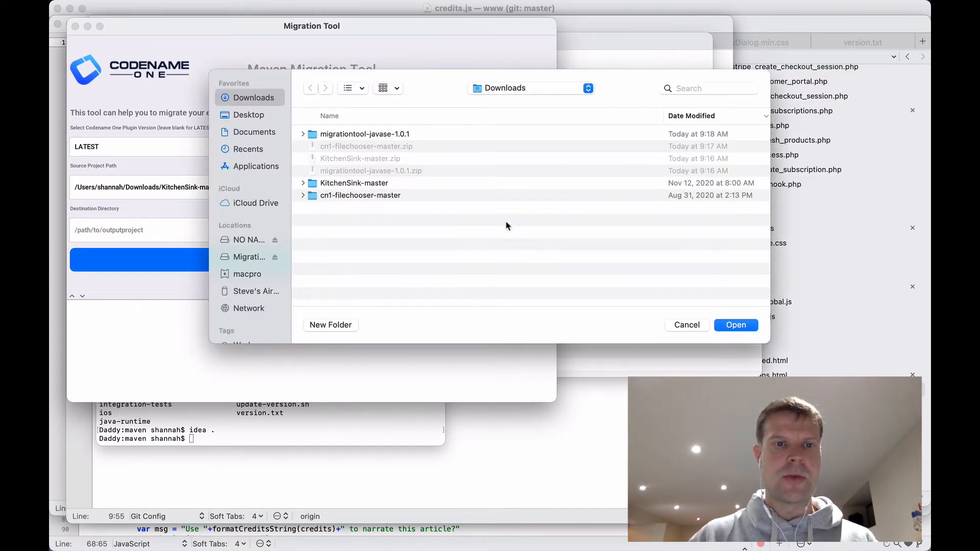
click(740, 326)
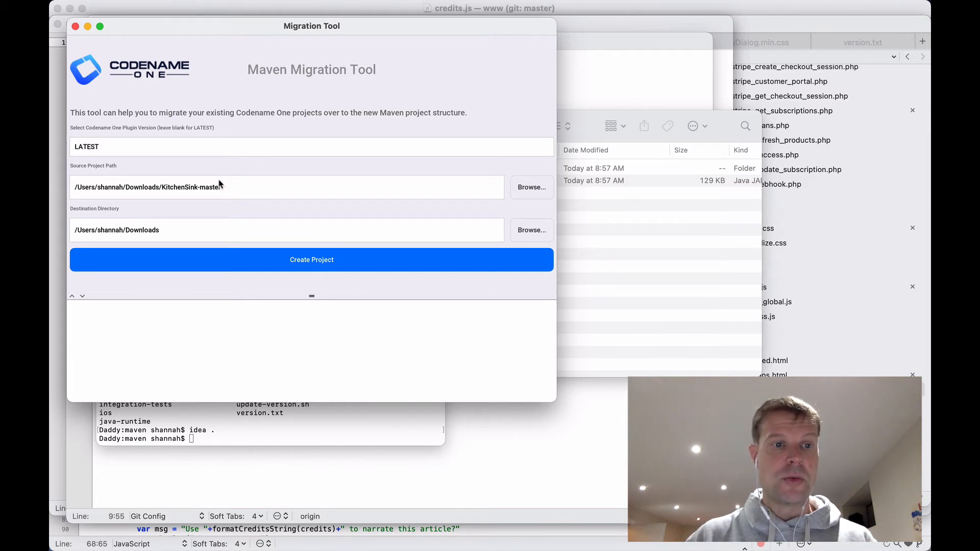
Step: Create the KitchenSink Maven project, enlarging the log to follow progress, then acknowledge Success
click(316, 260)
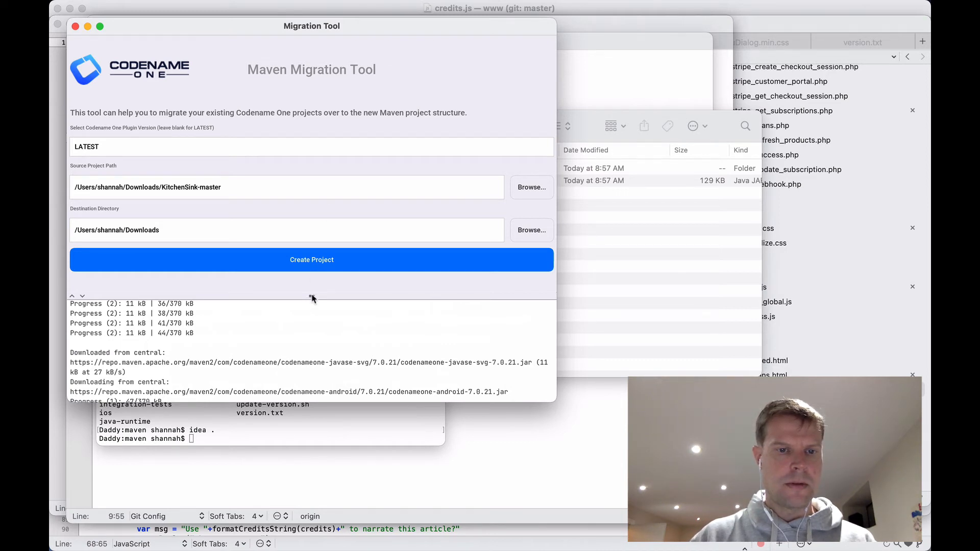
drag(312, 297, 312, 197)
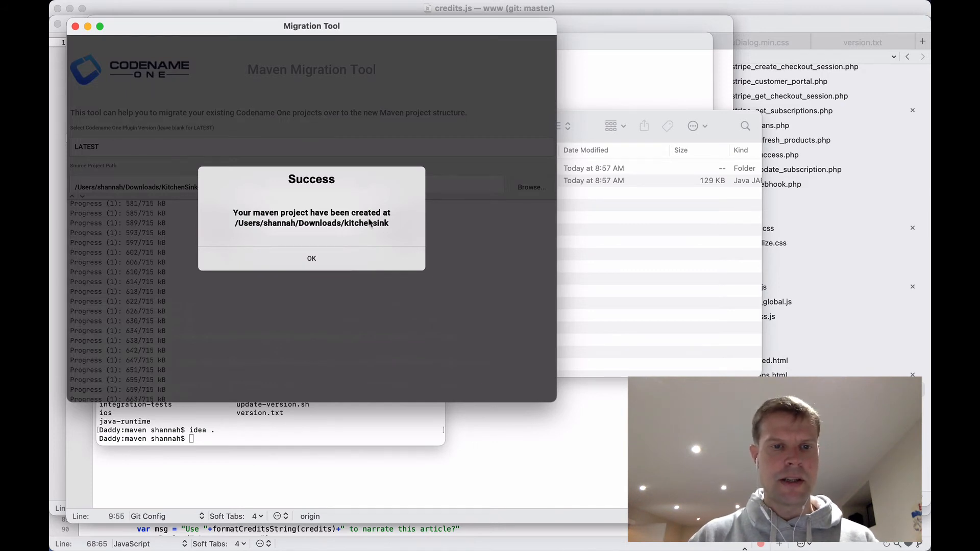
click(311, 259)
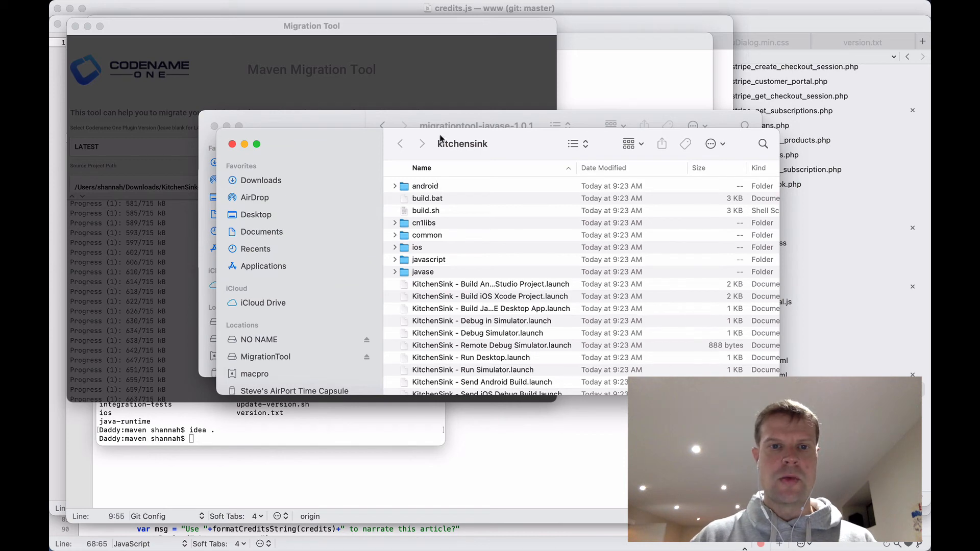
Step: Look through the kitchensink folder in Finder, then dismiss the Migration Tool's internal error dialog
drag(517, 136, 455, 104)
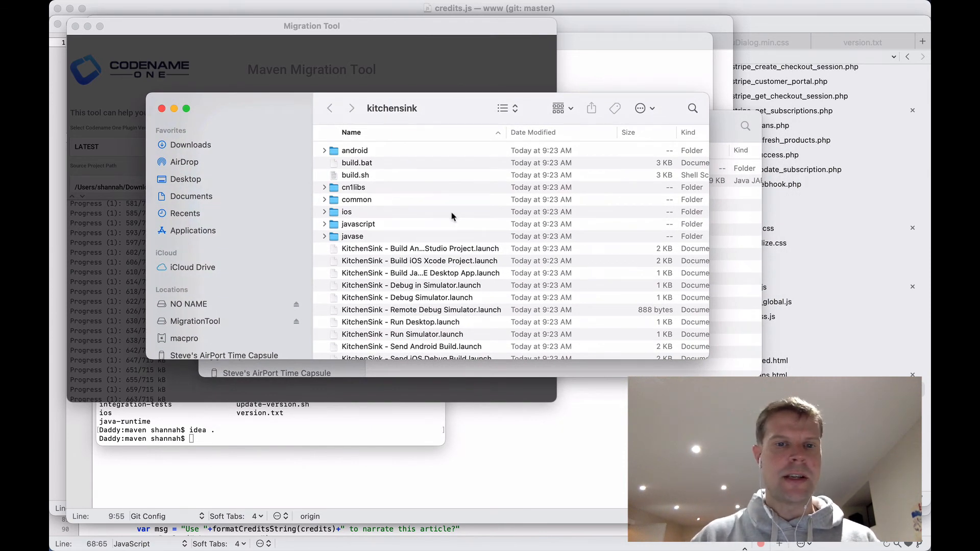
scroll(451, 216, down, 3)
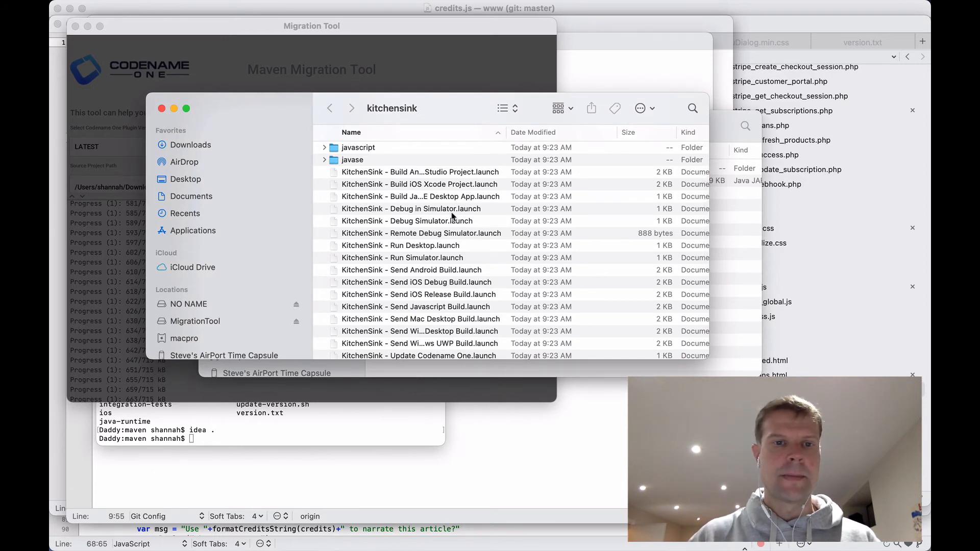
click(396, 30)
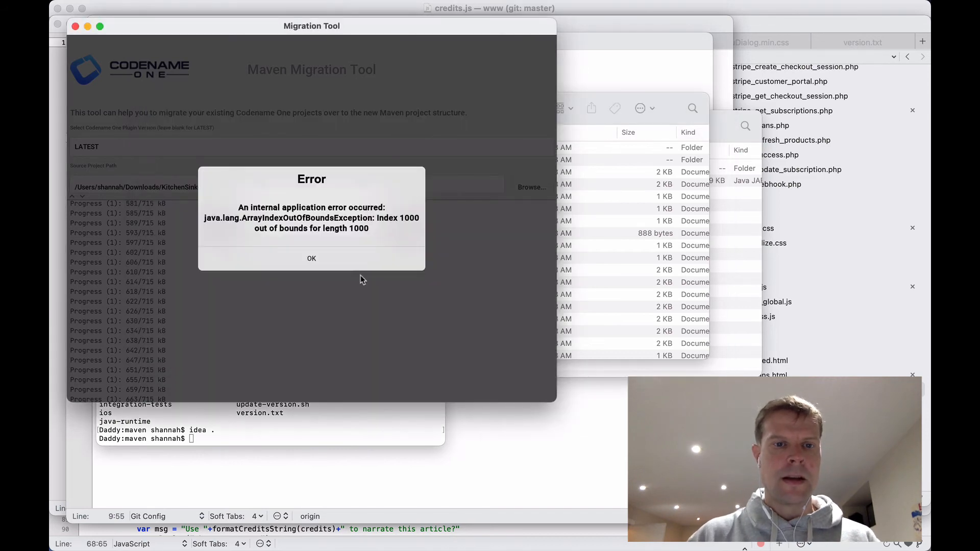
click(314, 264)
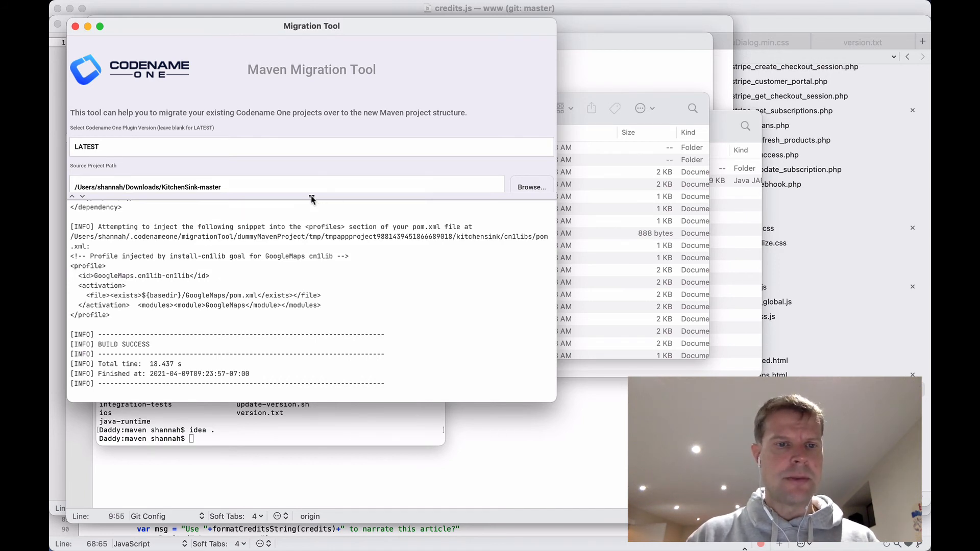
Step: Set the source project path to cn1-filechooser-master/CN1FileChooser
drag(312, 199, 311, 286)
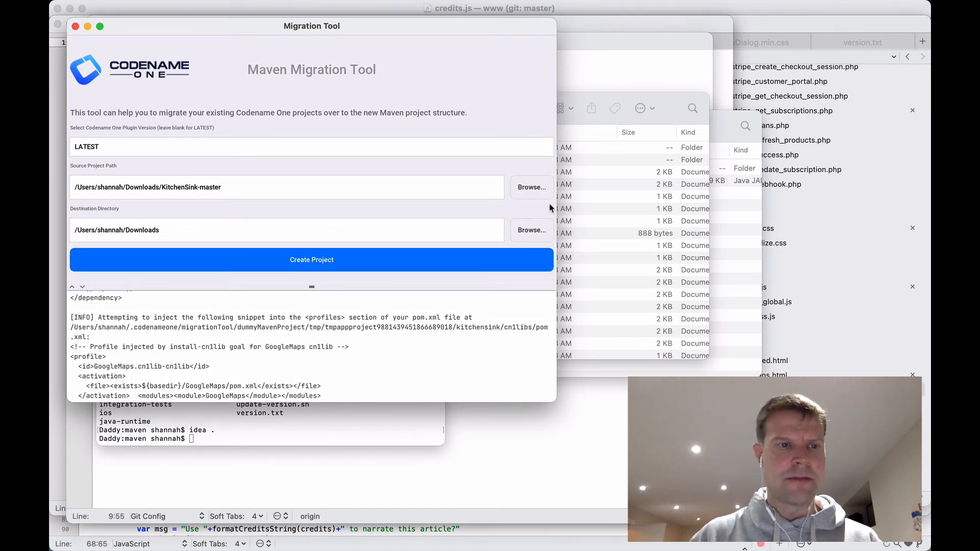
click(531, 189)
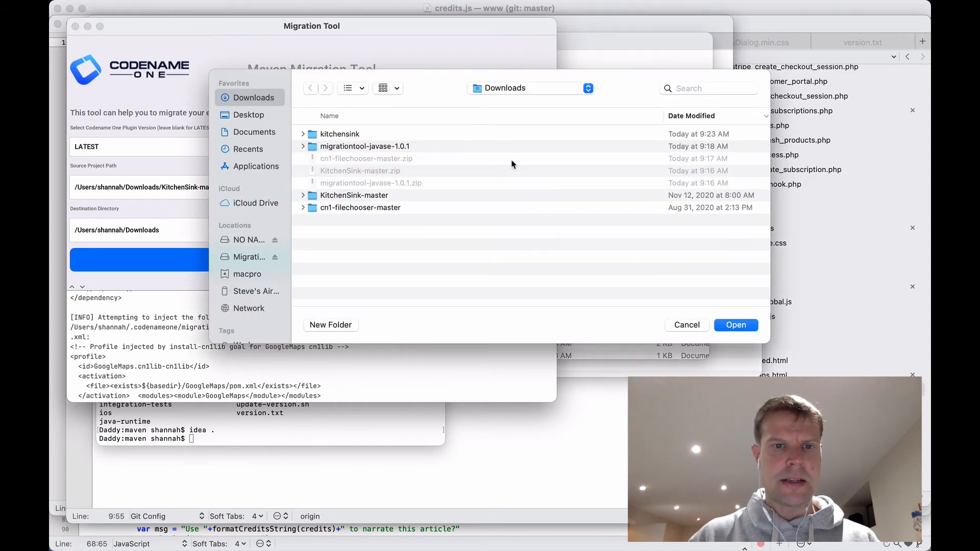
click(302, 208)
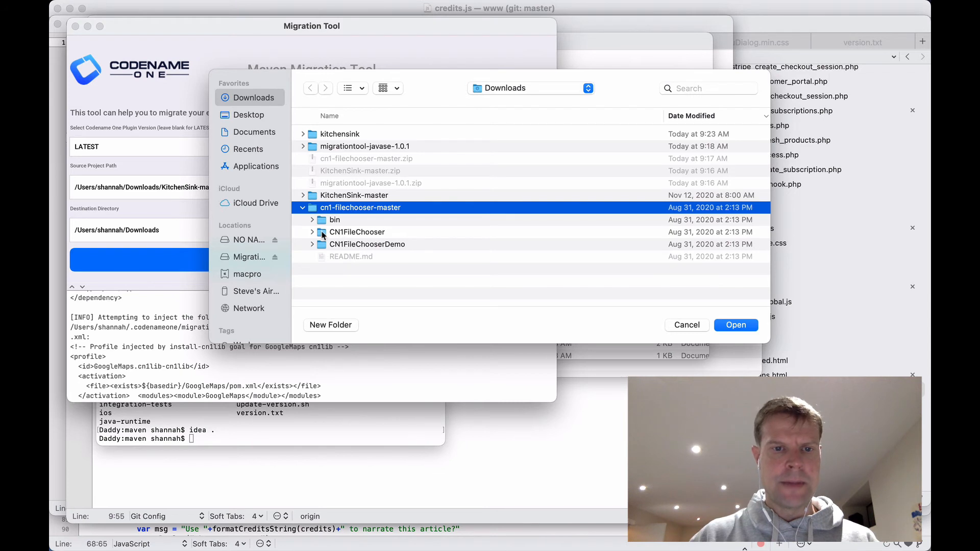
click(316, 232)
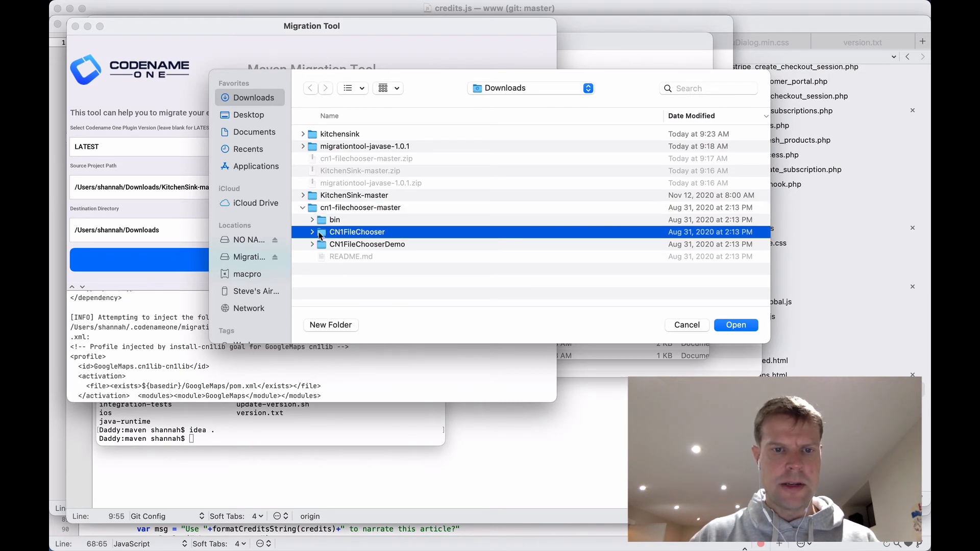
click(312, 232)
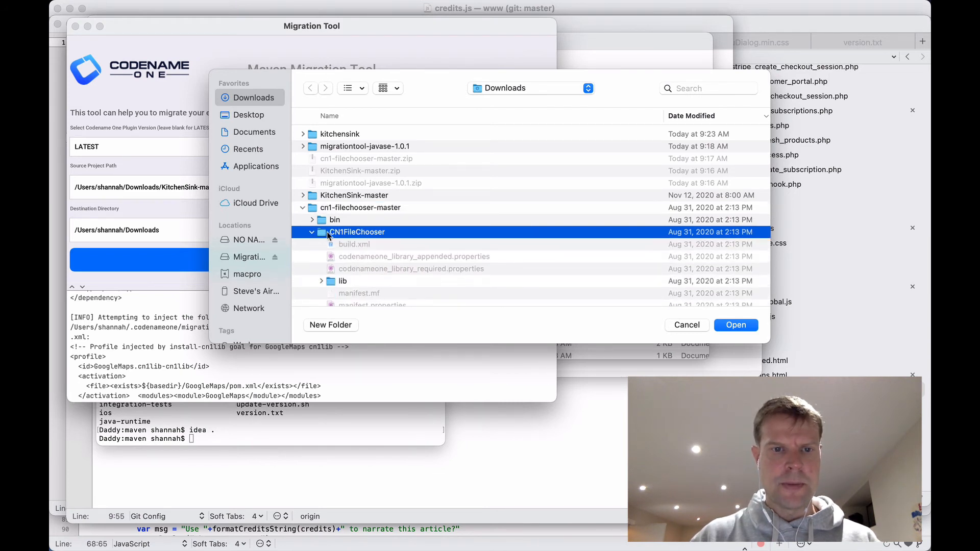
click(733, 325)
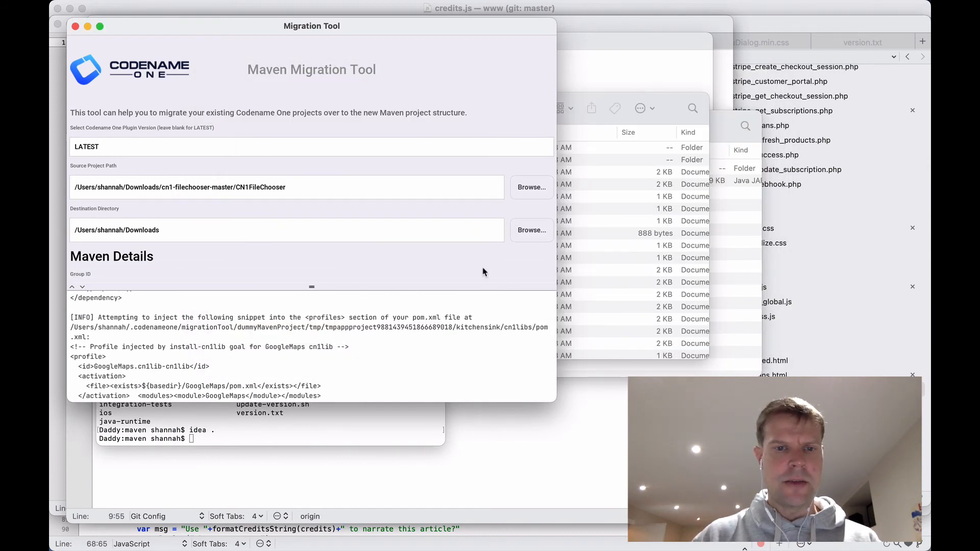
scroll(484, 270, down, 4)
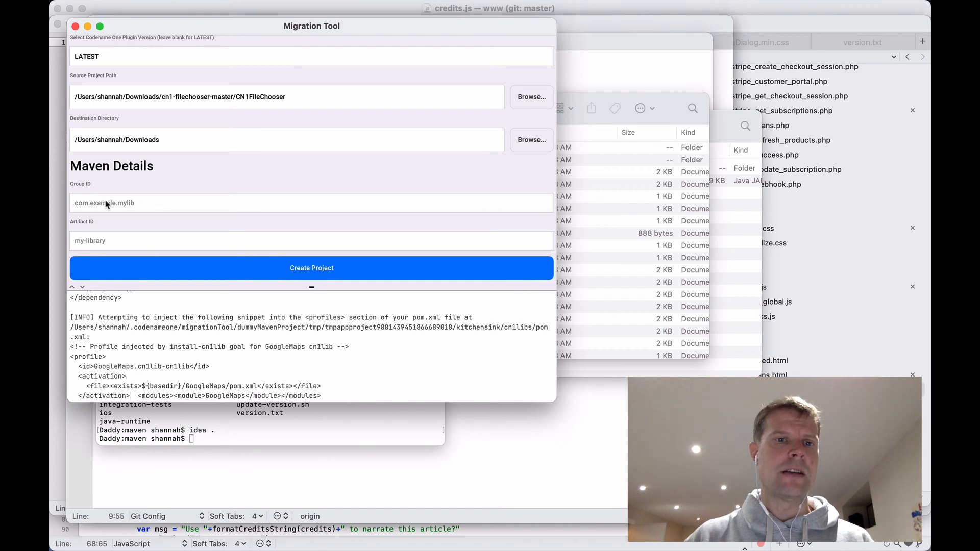
Step: Enter Group ID 'com.codenameone' and Artifact ID 'filechooser'
click(107, 204)
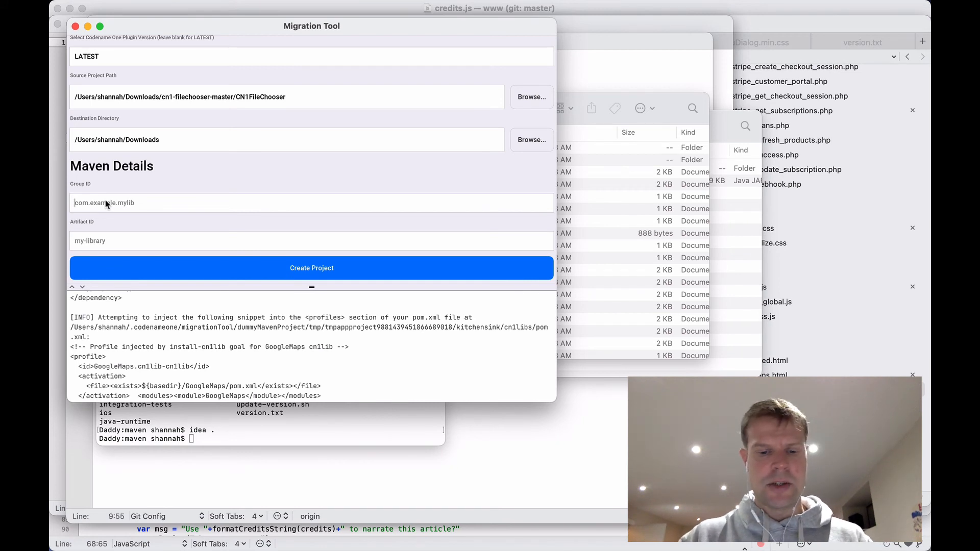
text(com.codenameone)
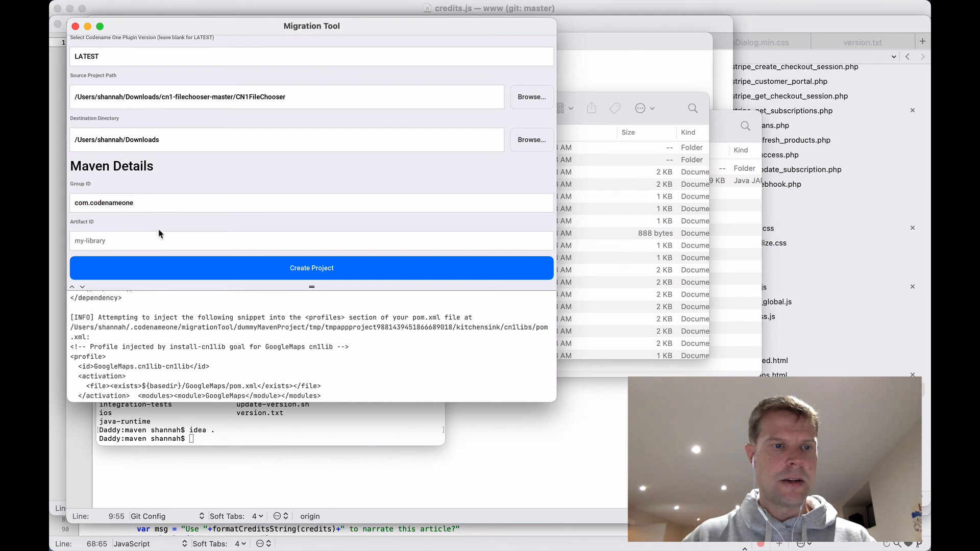
click(113, 240)
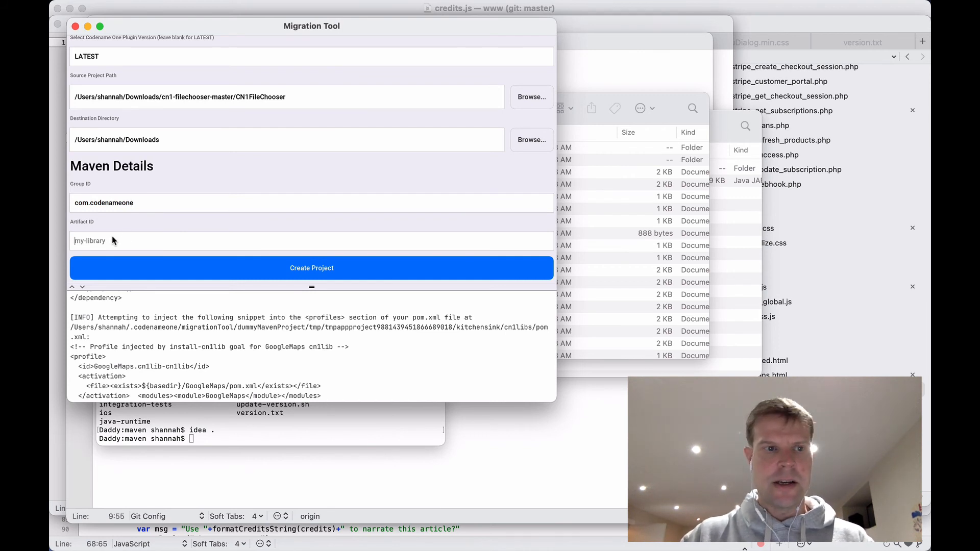
text(fil)
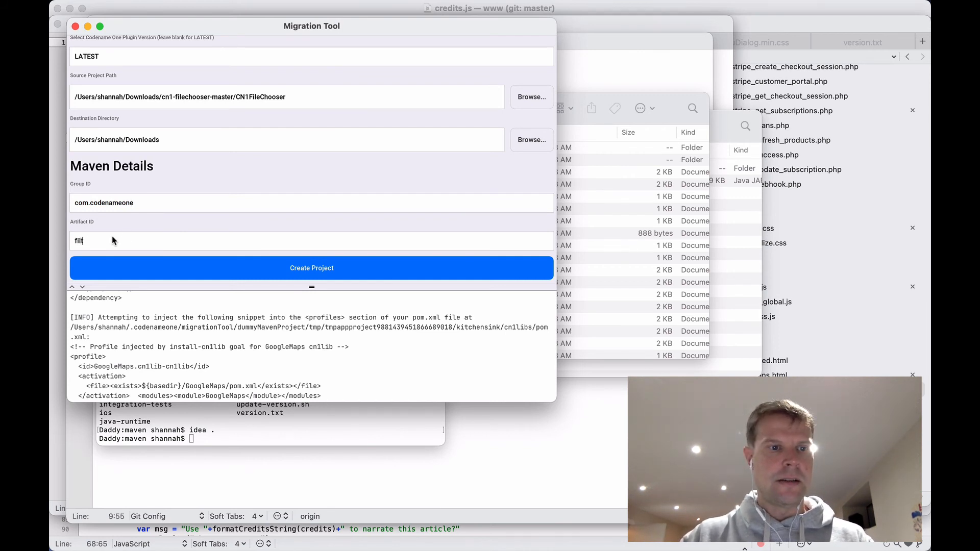
text(echooser)
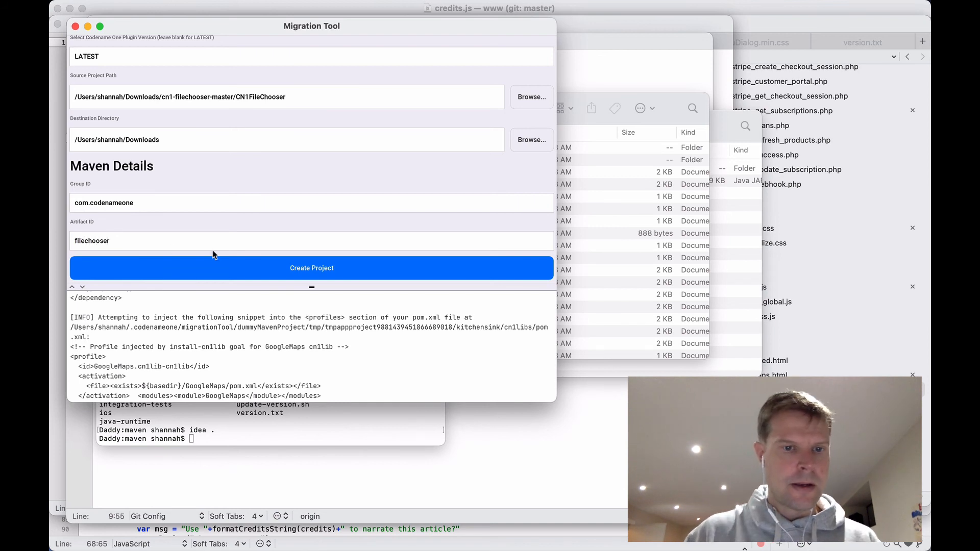
Step: Create the filechooser Maven project and confirm the Success dialog to open its folder
click(295, 268)
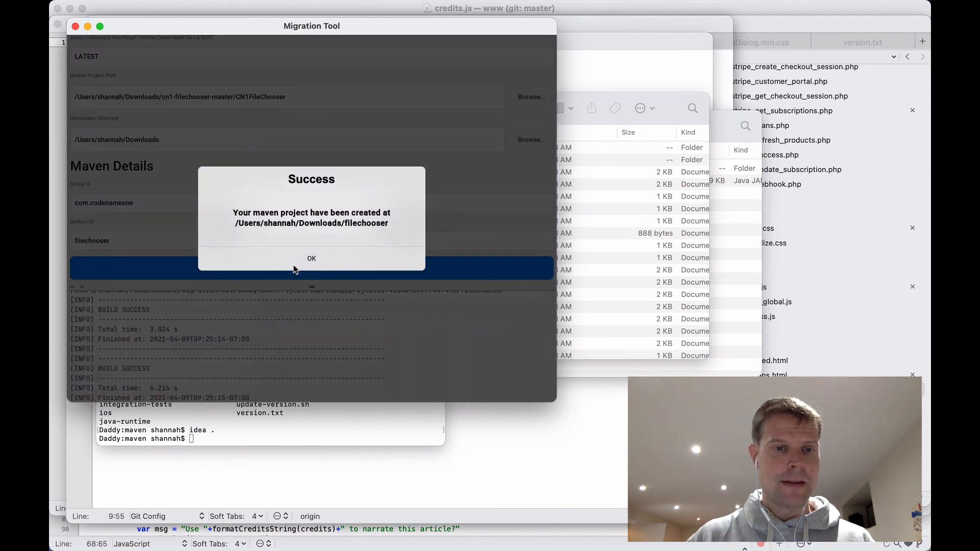
click(315, 257)
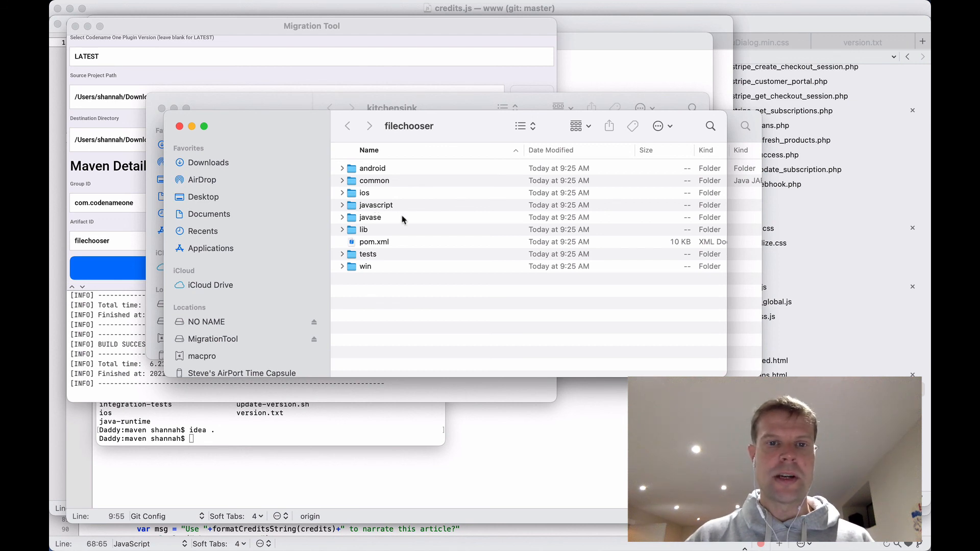
Step: Bring the Migration Tool window back in front of the filechooser Finder window
click(368, 28)
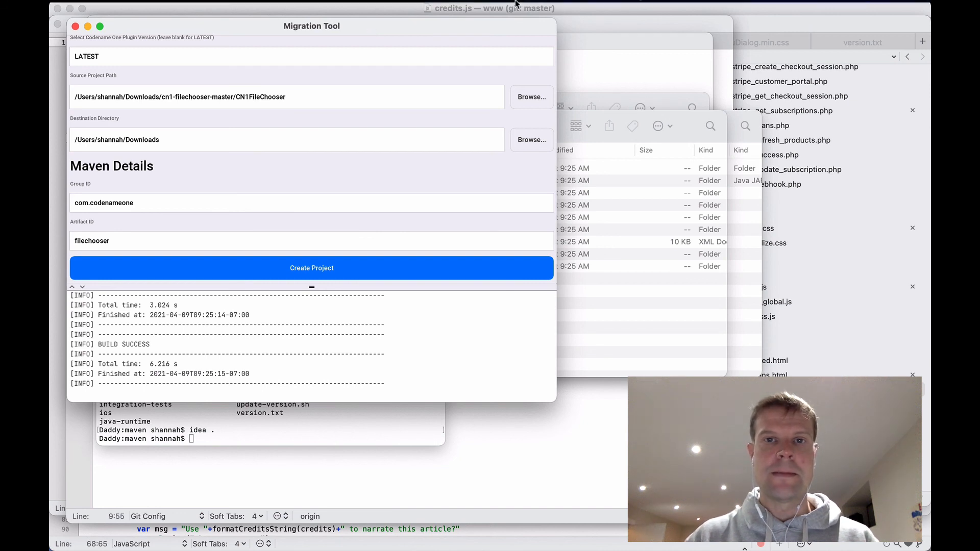
click(598, 7)
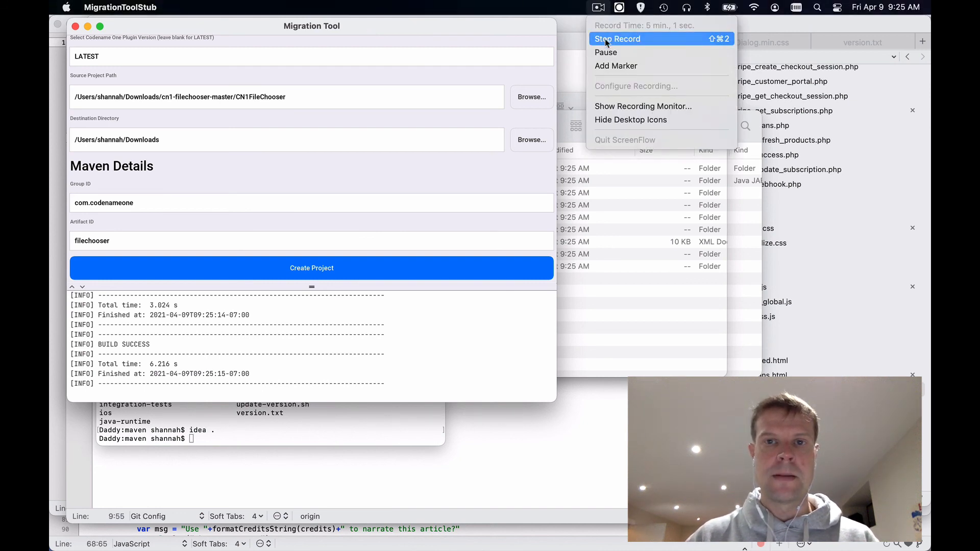